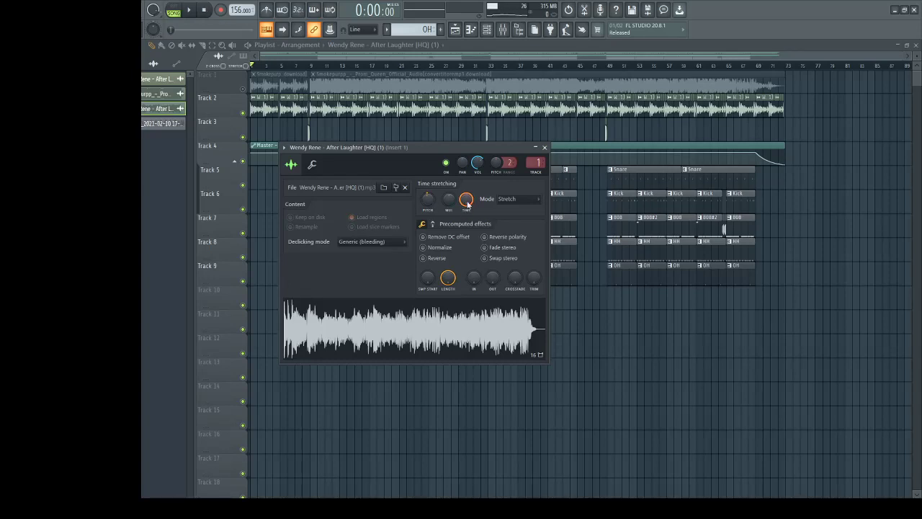
Close the sample's channel settings and play the opening of the arrangement up to about bar 7
left_click(544, 148)
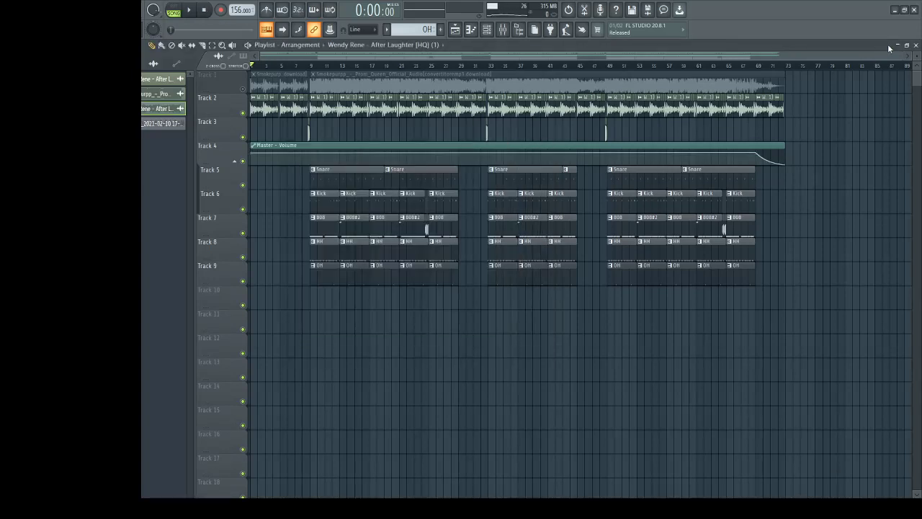
left_click_drag(900, 54, 322, 69)
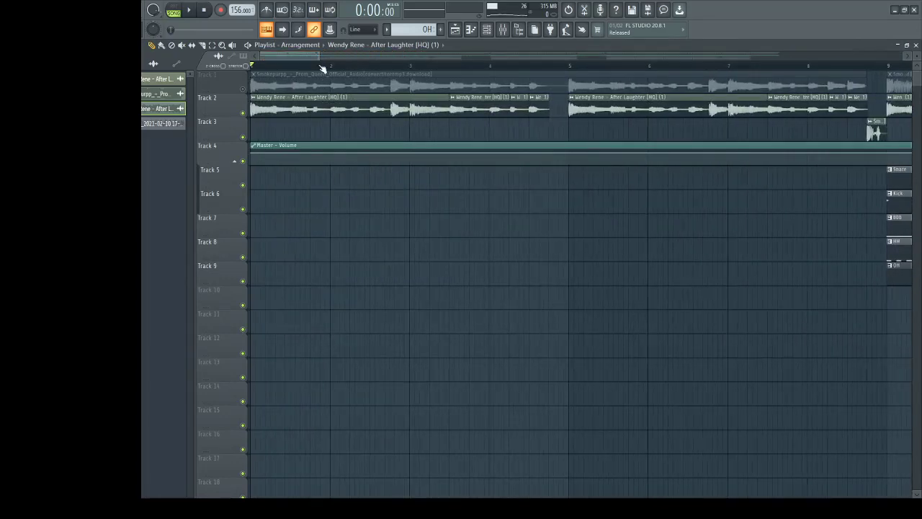
left_click(190, 10)
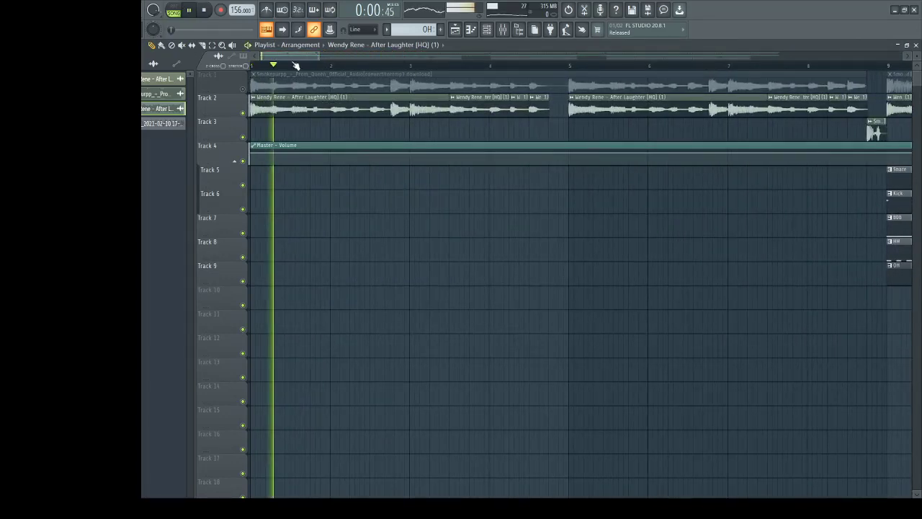
scroll(363, 69, "down", 5)
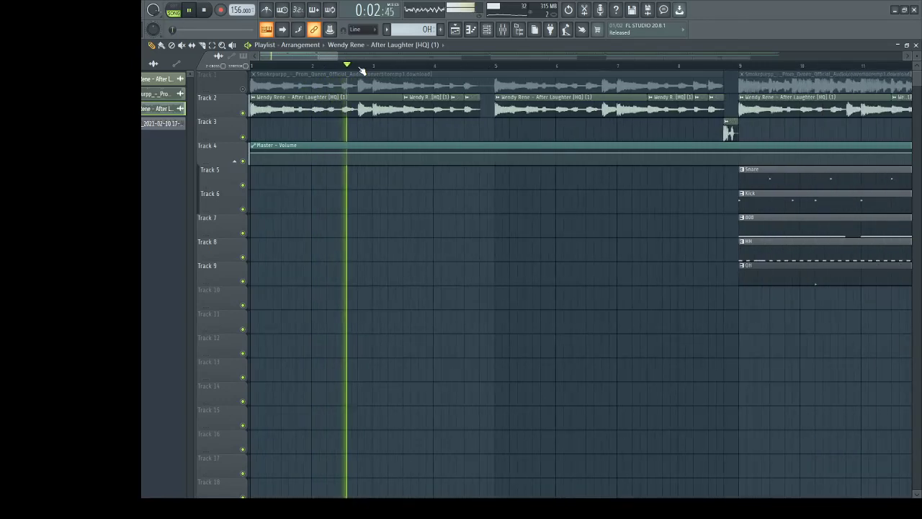
scroll(362, 70, "down", 2)
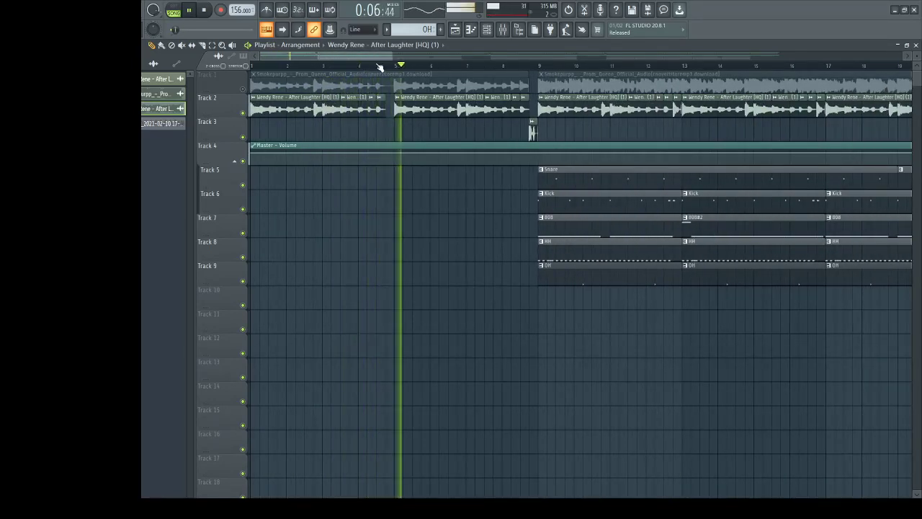
scroll(482, 69, "down", 1)
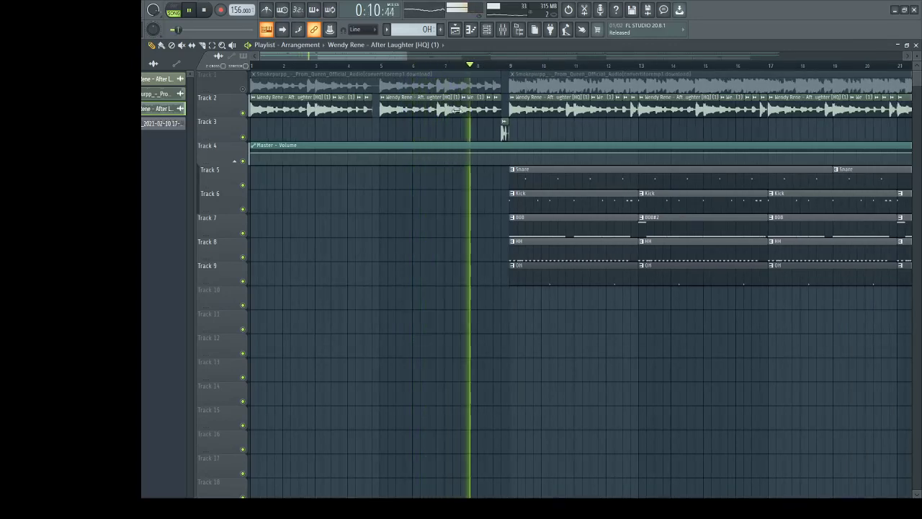
key("space")
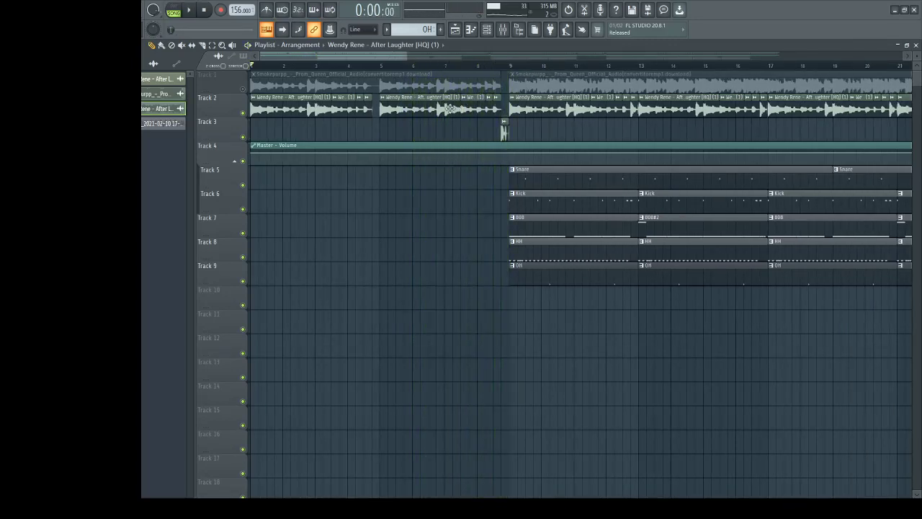
Solo Track 1 and Track 3 in turn to examine the short vocal clip placed just before bar 9
left_click(244, 90, "ctrl")
scroll(504, 67, "up", 5)
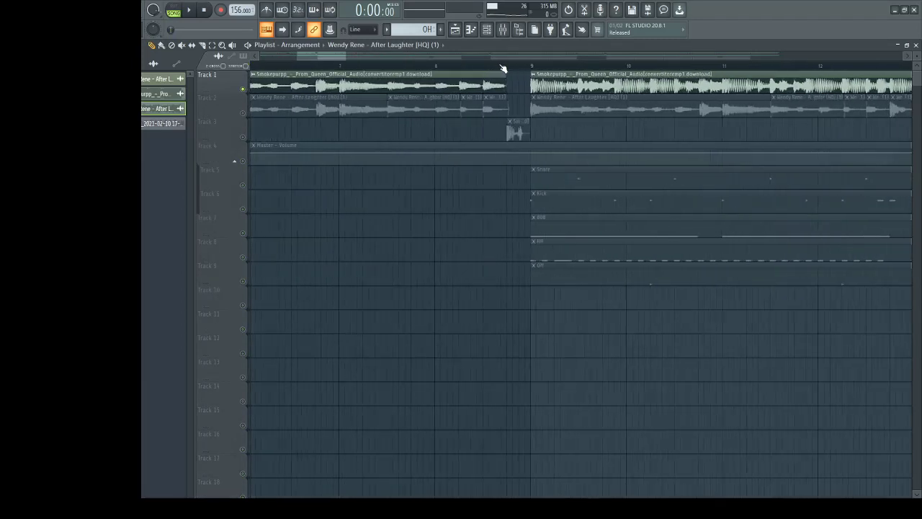
left_click(243, 137, "ctrl")
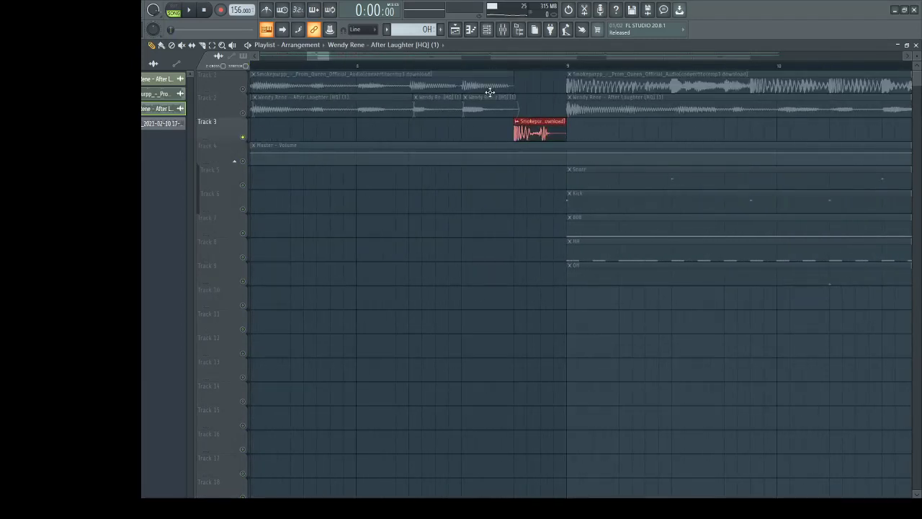
left_click_drag(518, 83, 553, 83)
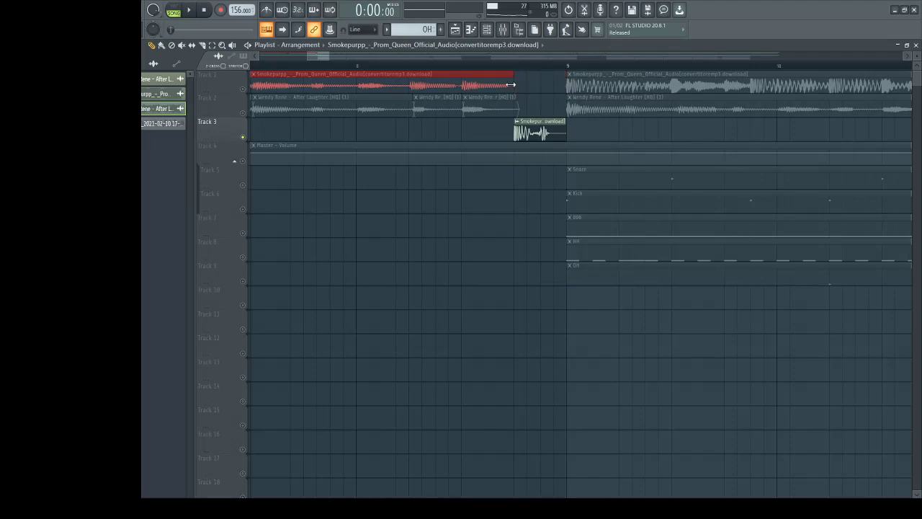
scroll(515, 108, "down", 4)
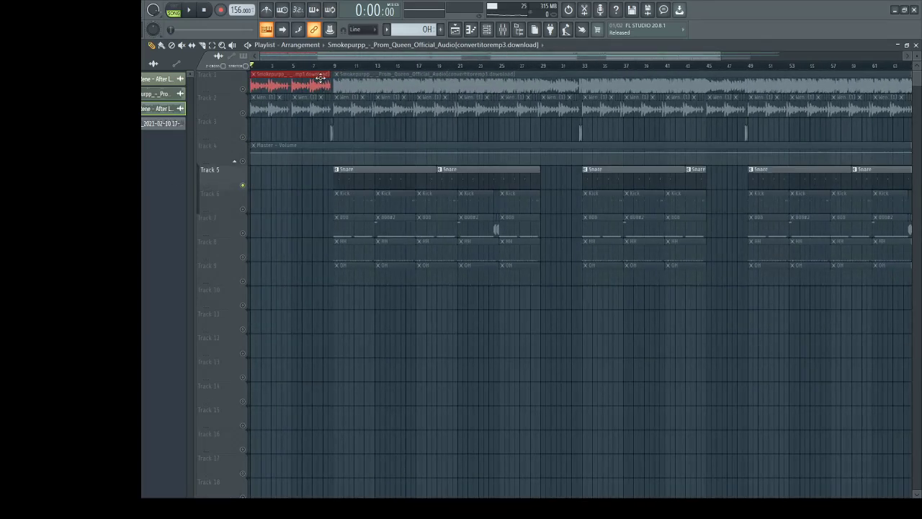
Open the Snare pattern in the piano roll, play it from bar 9, and return to the playlist
left_click(248, 163)
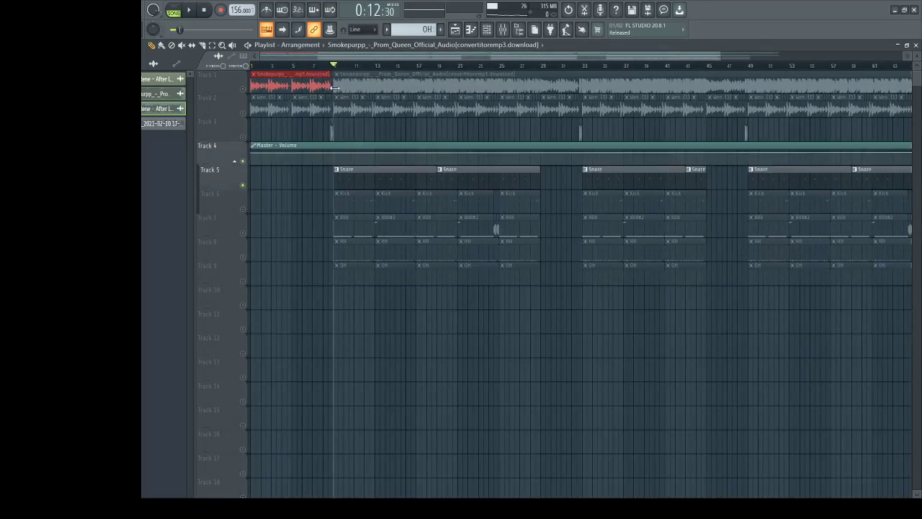
double_click(341, 177)
key("space")
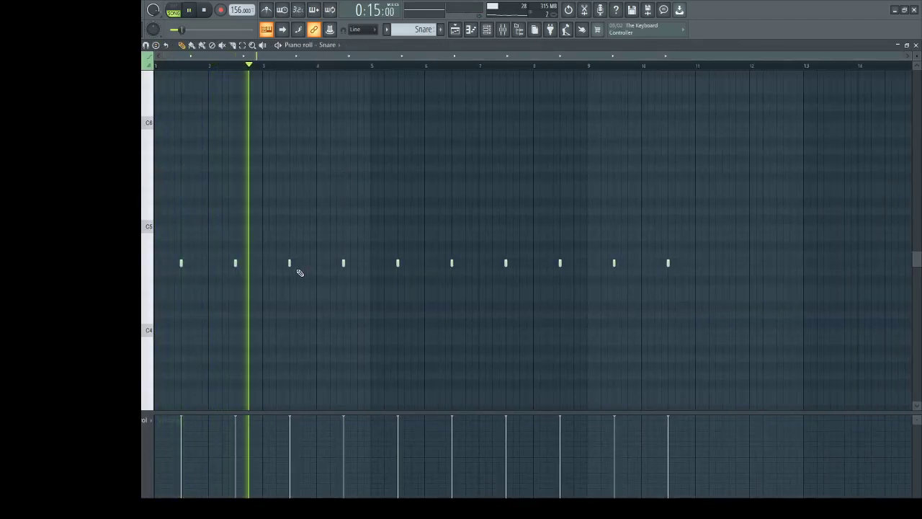
key("space")
key("F5")
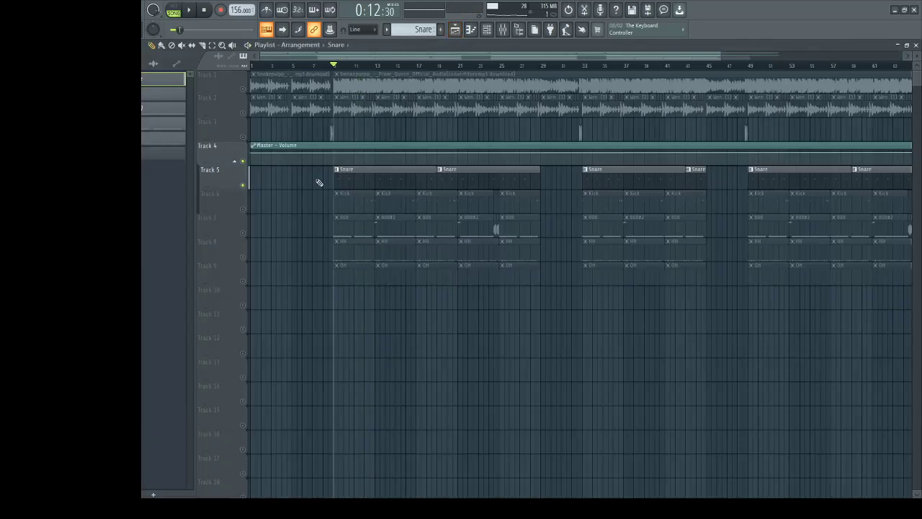
Play the Kick pattern in the piano roll, marking its last two notes, and return to the playlist
double_click(372, 191)
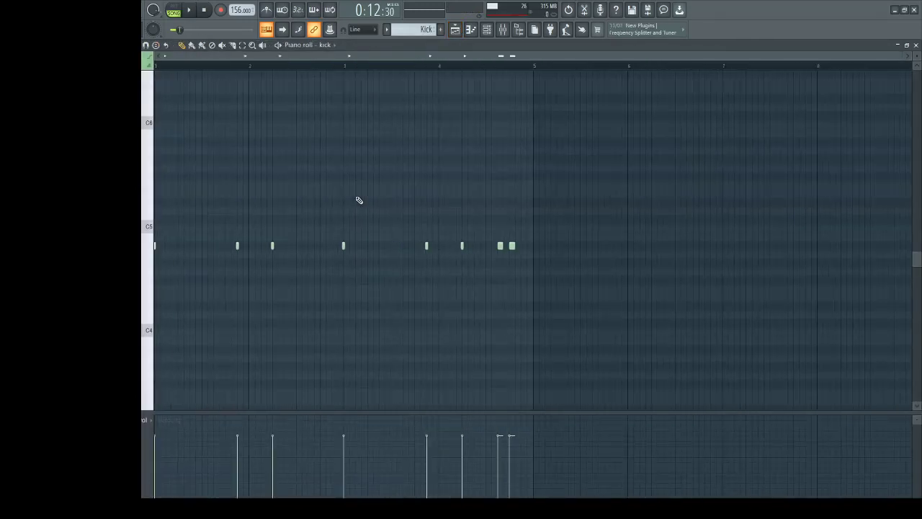
key("space")
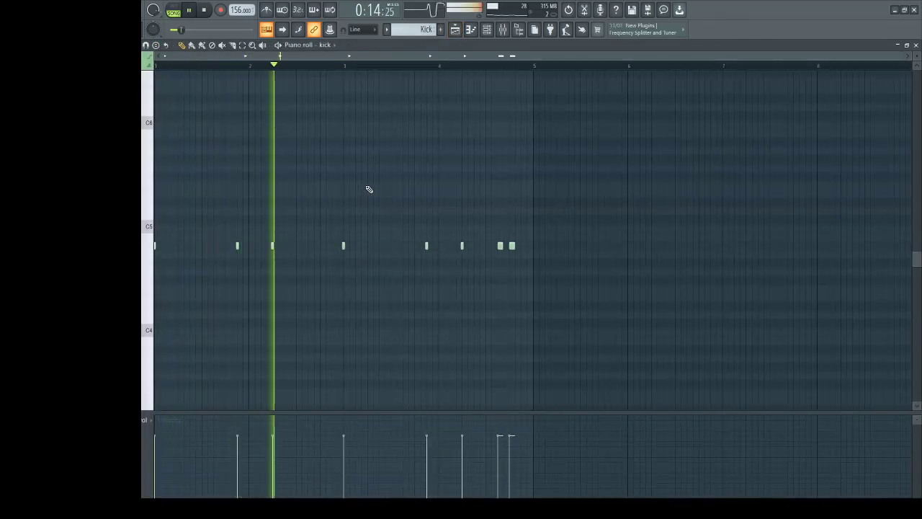
left_click_drag(498, 241, 559, 260)
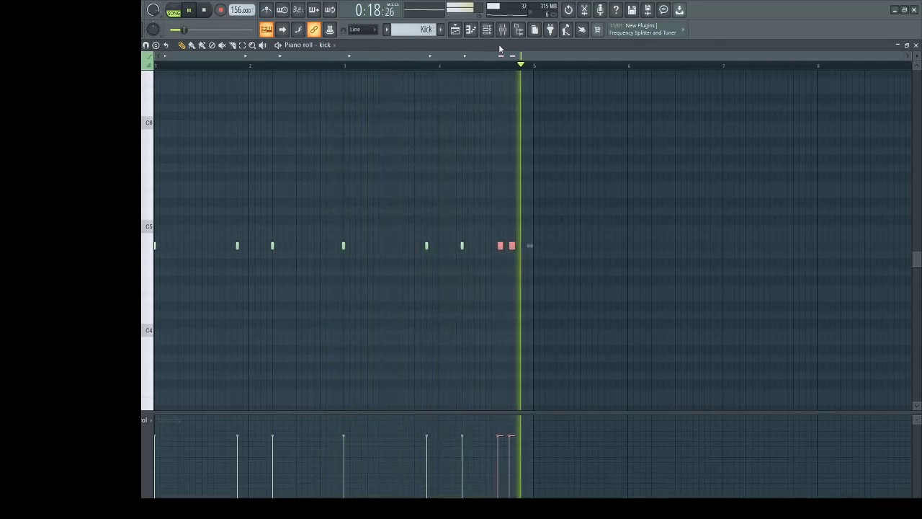
left_click(465, 29)
key("space")
Solo Track 7 and play its first 808 pattern in the piano roll
right_click(250, 213)
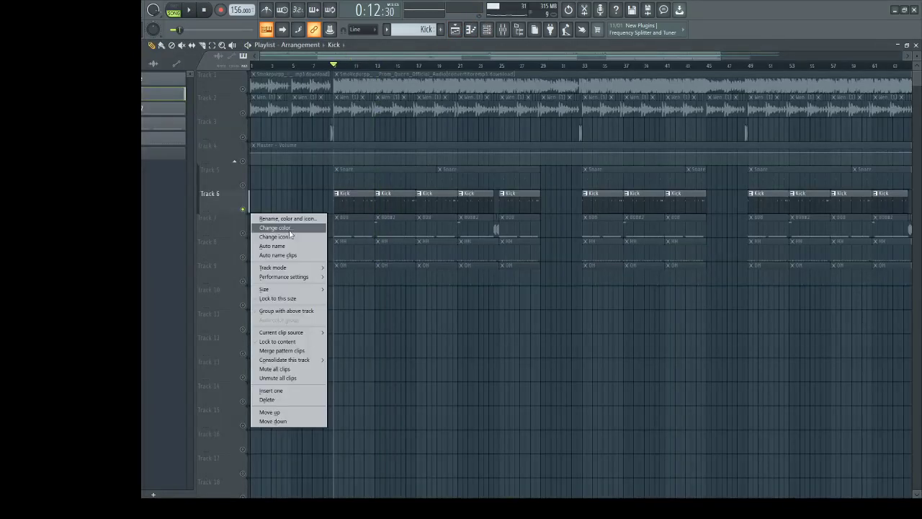
left_click(229, 232)
double_click(340, 229)
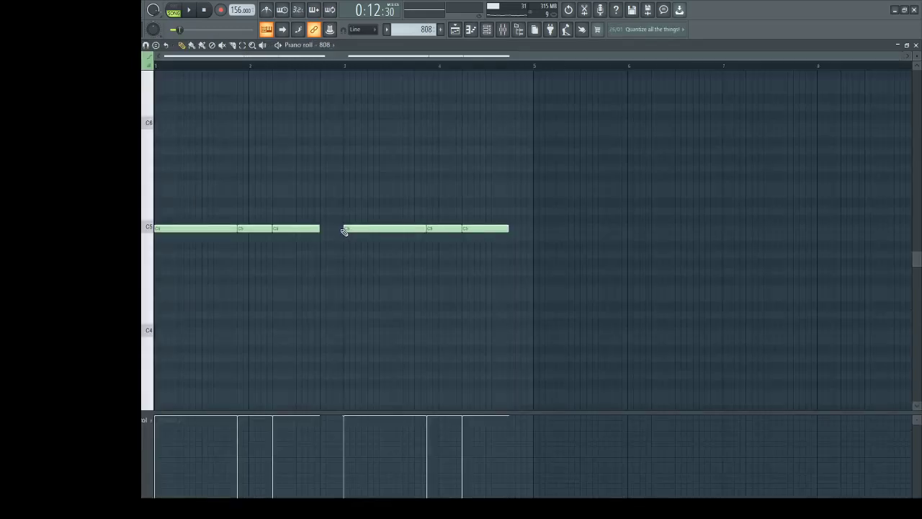
key("space")
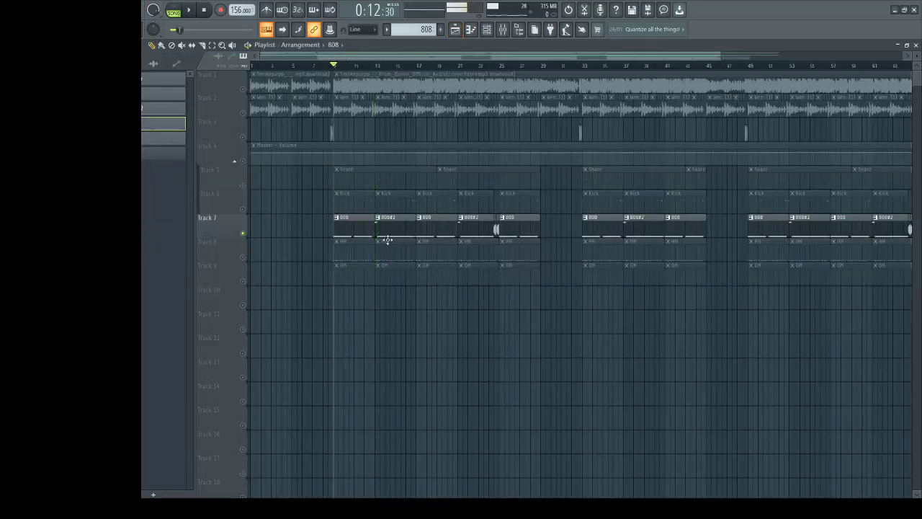
Open the 808#2 pattern from bar 13, play it through with its opening C6 note, and return to the playlist
double_click(380, 239)
scroll(391, 230, "left", 2)
left_click(168, 125)
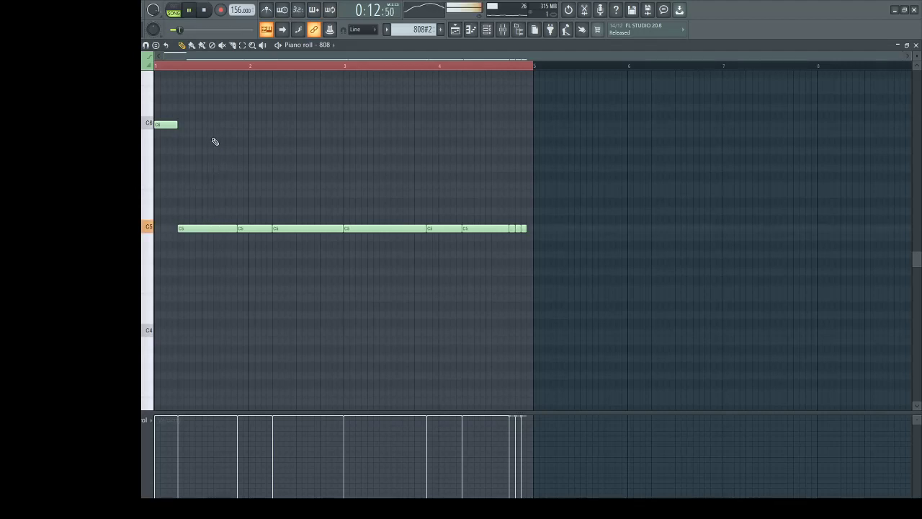
key("space")
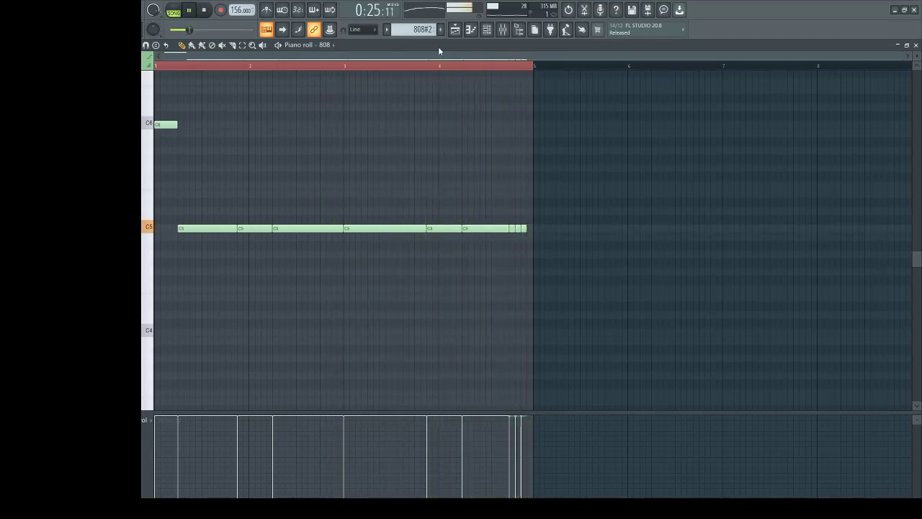
key("F5")
key("space")
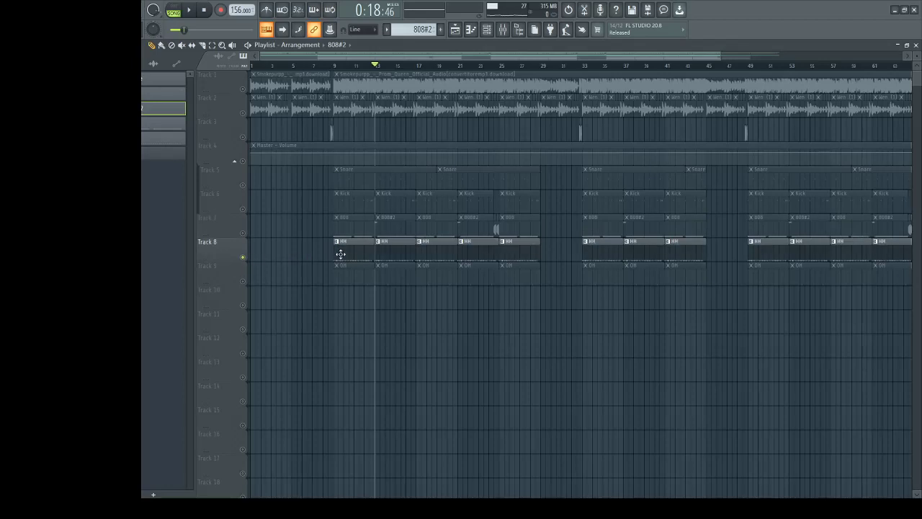
Play the HH pattern in the piano roll, examining the fast roll near its start, and return to the playlist
double_click(340, 254)
key("space")
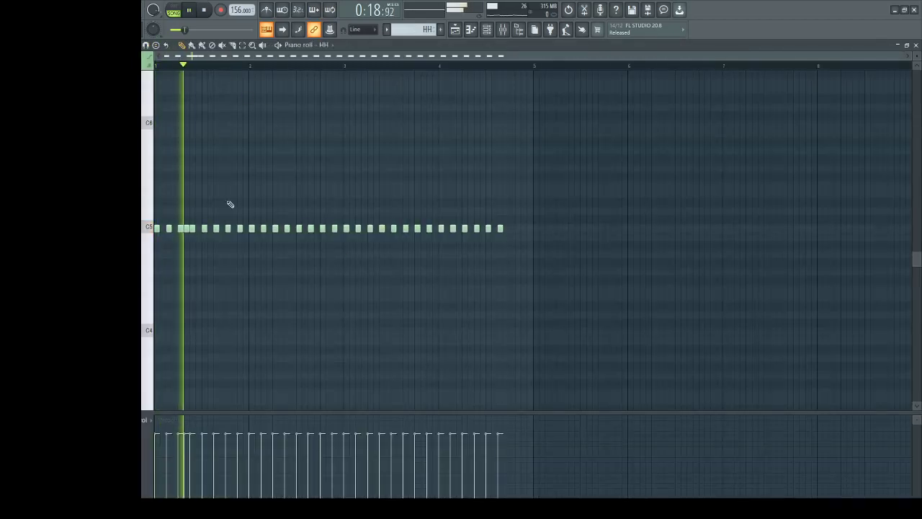
left_click_drag(198, 235, 176, 224)
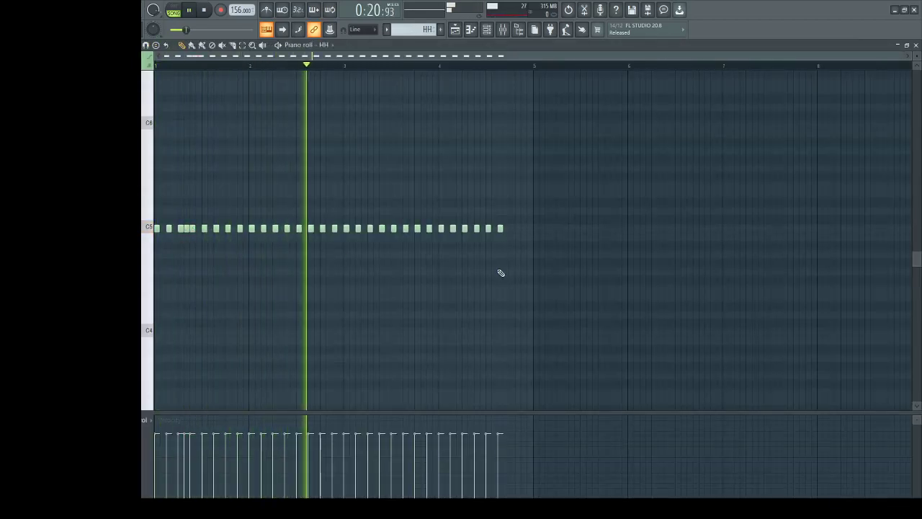
left_click(452, 276)
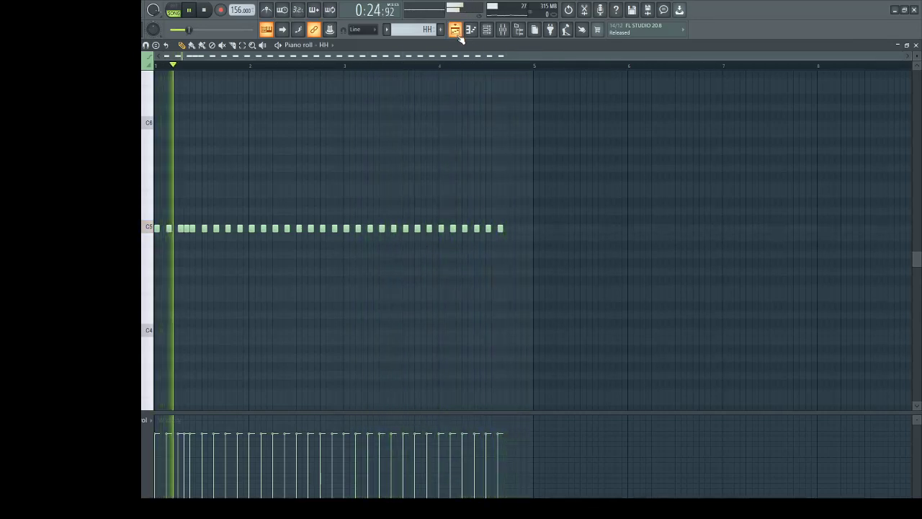
key("space")
key("F5")
Play the OH pattern from bar 13 in the piano roll and return to the playlist
double_click(382, 268)
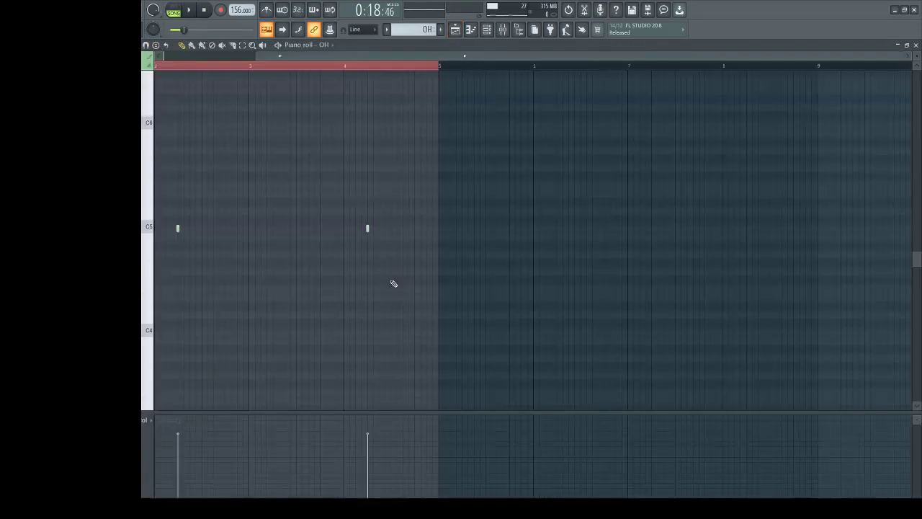
key("space")
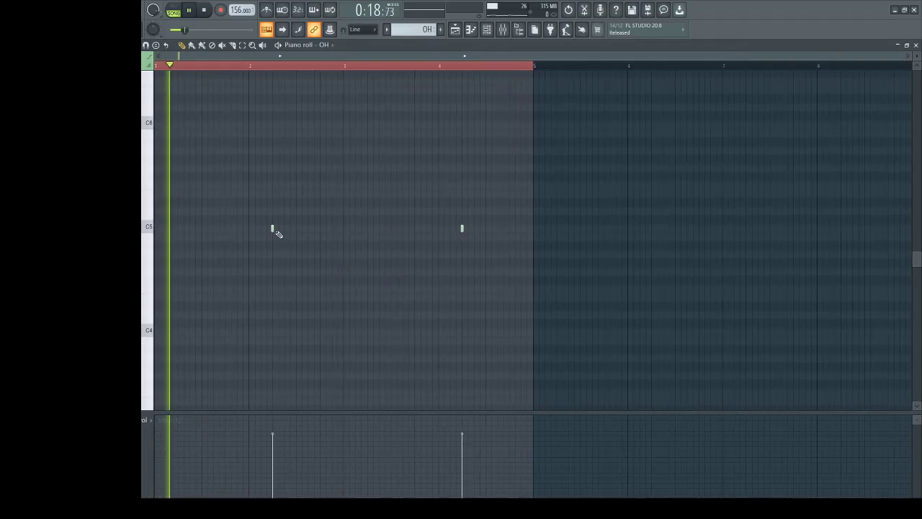
left_click(456, 29)
key("space")
Turn all tracks back on and mute Tracks 1 and 2
right_click(244, 185)
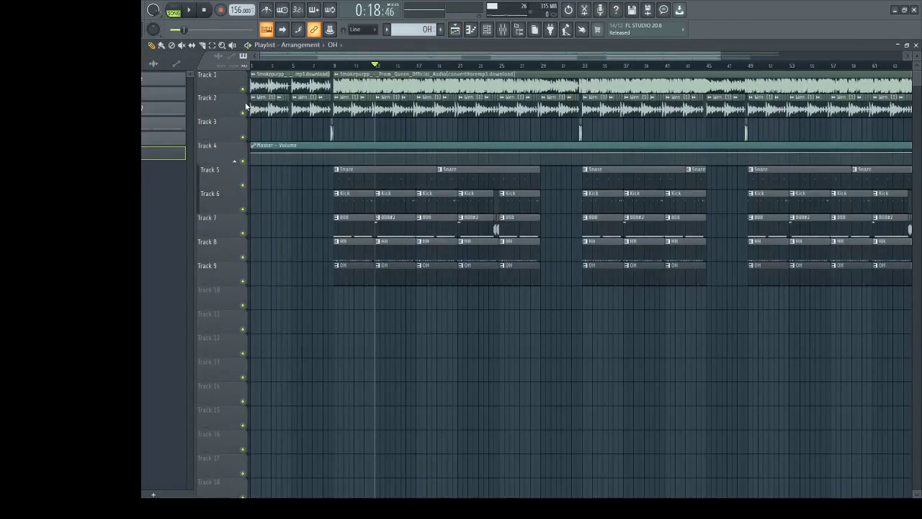
left_click(242, 89)
left_click(242, 112)
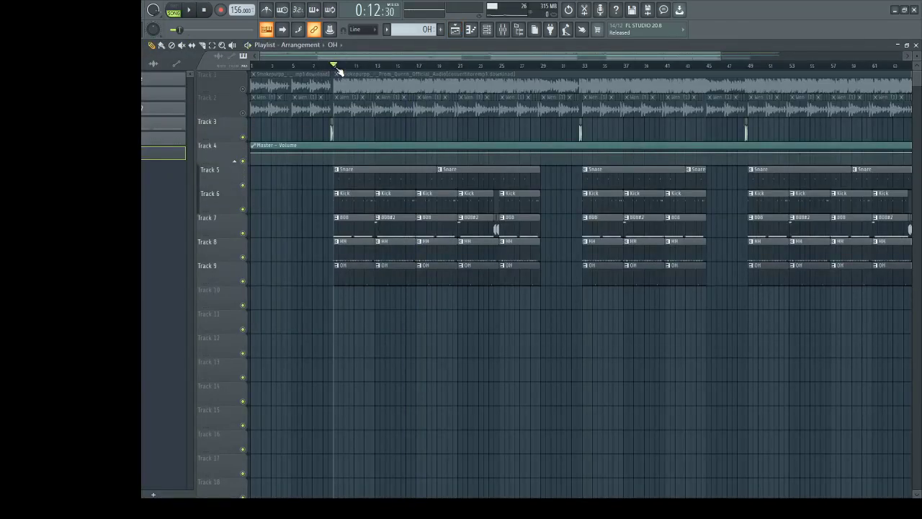
Play the drums and 808 together from bar 9 and examine the audio clips just before bar 25
key("space")
scroll(354, 257, "down", 2)
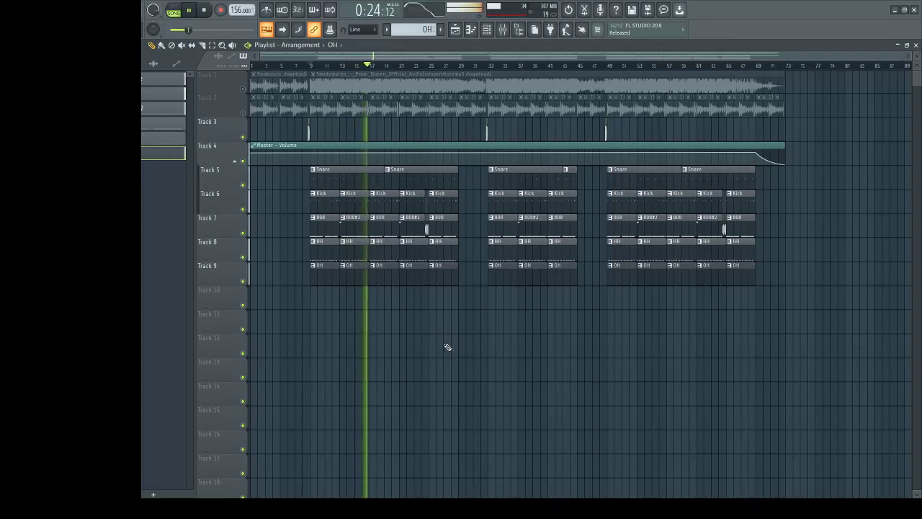
key("space")
scroll(425, 296, "up", 6)
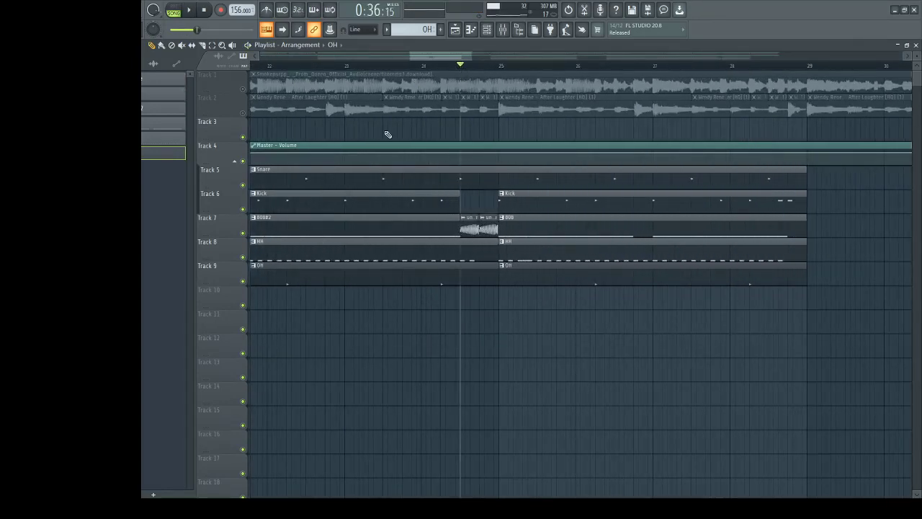
Solo Track 7 and play the two short audio clips just before bar 25
left_click(250, 237, "ctrl")
key("space")
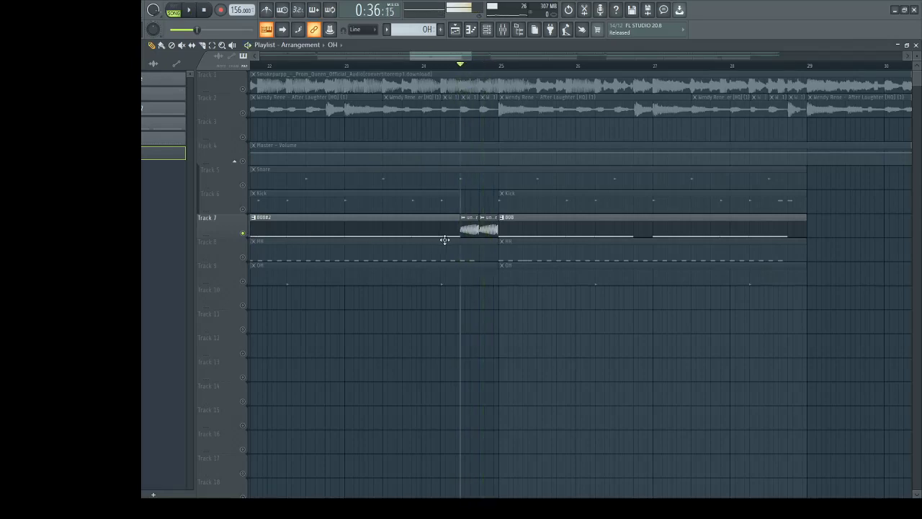
key("space")
Solo Track 2 and play the sample chops just before bar 25
left_click(243, 113, "ctrl")
key("space")
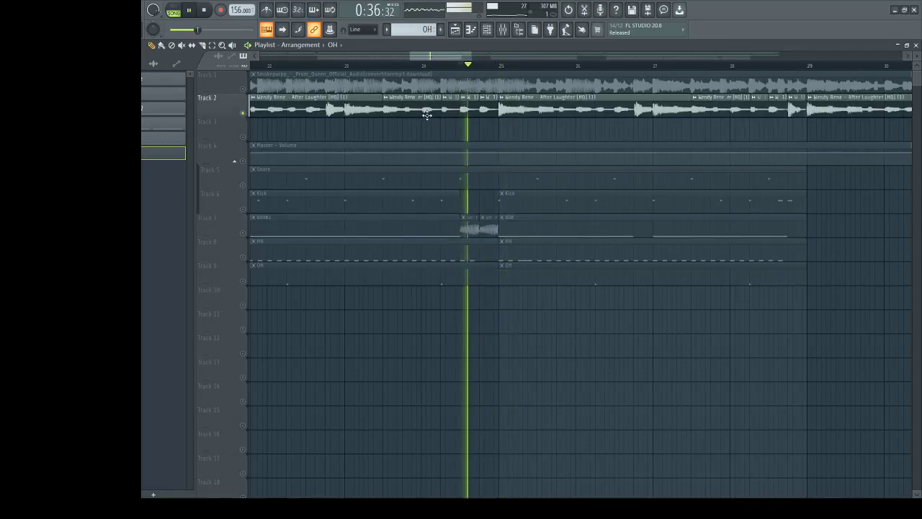
key("space")
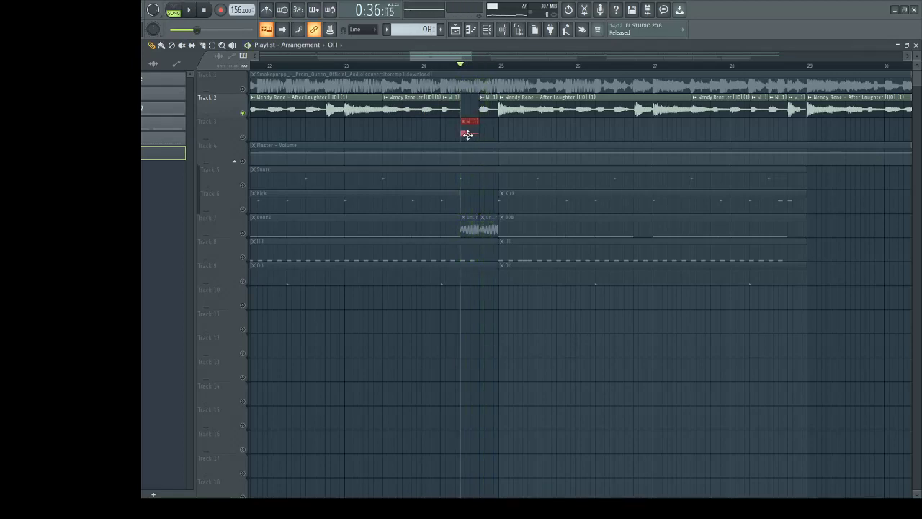
Move the short sample clip from Track 3 back into the gap on Track 2 just before bar 25
left_click_drag(468, 135, 463, 132)
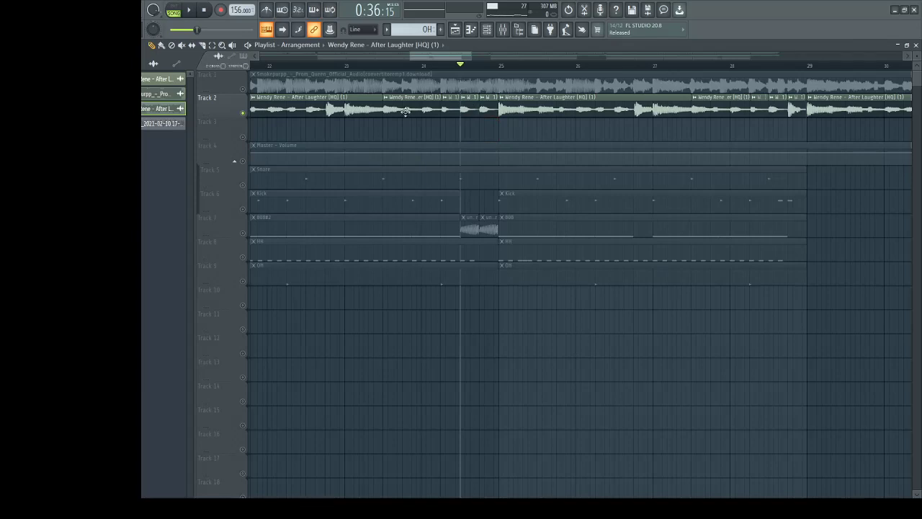
scroll(296, 73, "down", 5)
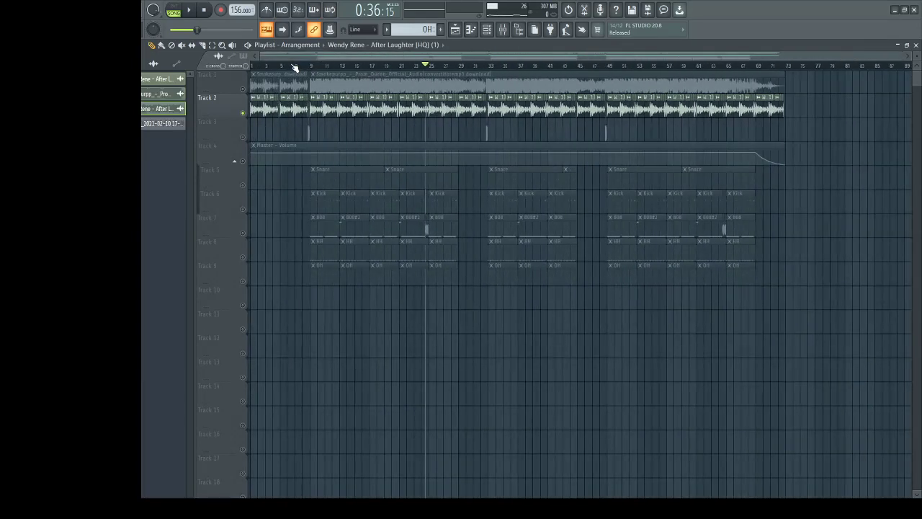
Play the song from the start, comparing the original "Prom Queen" audio soloed on Track 1 with the remake while Track 1 is muted
right_click(242, 88)
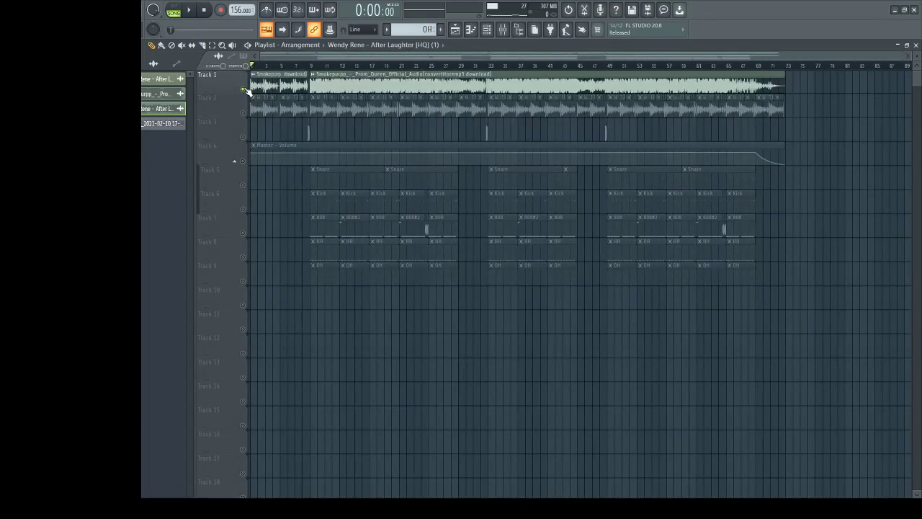
right_click(243, 89)
left_click(243, 89)
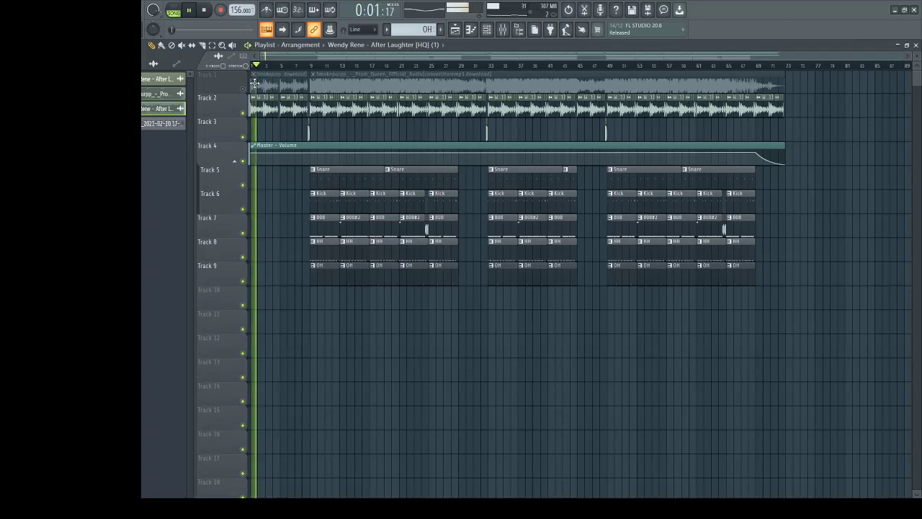
left_click(243, 89)
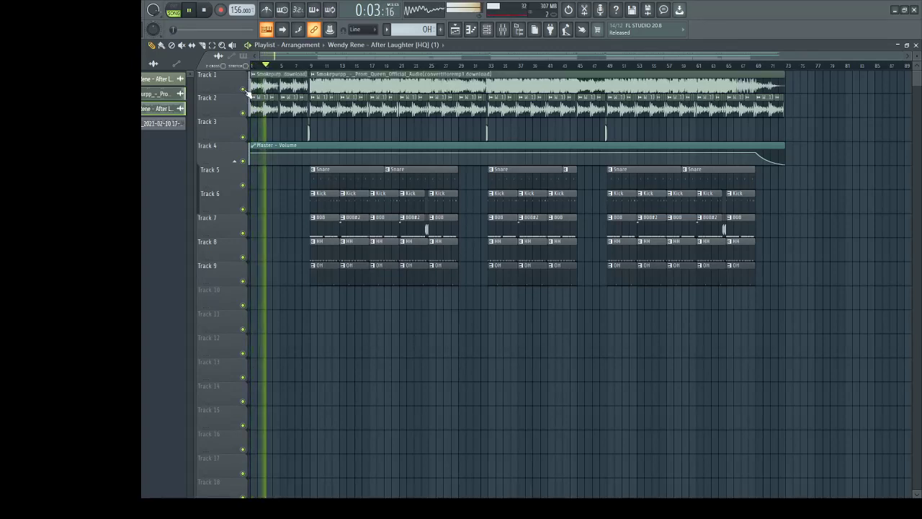
right_click(243, 89)
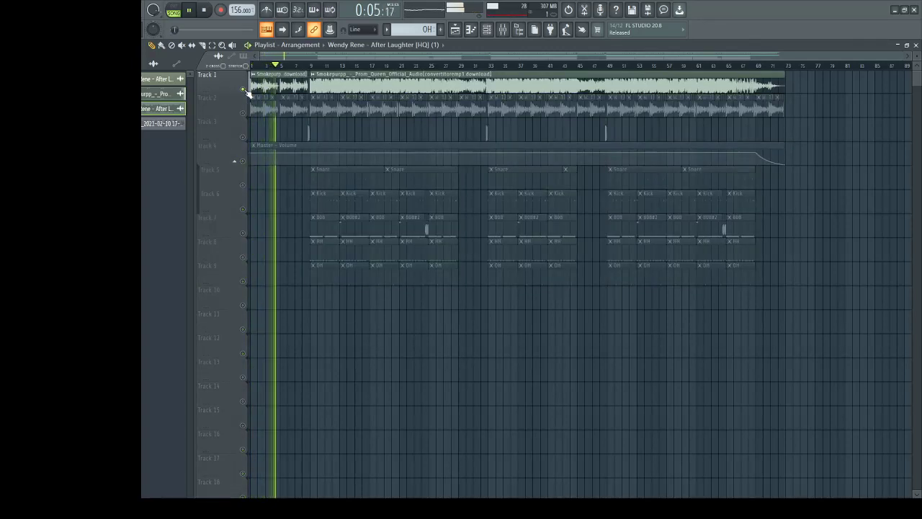
right_click(244, 88)
left_click(243, 89)
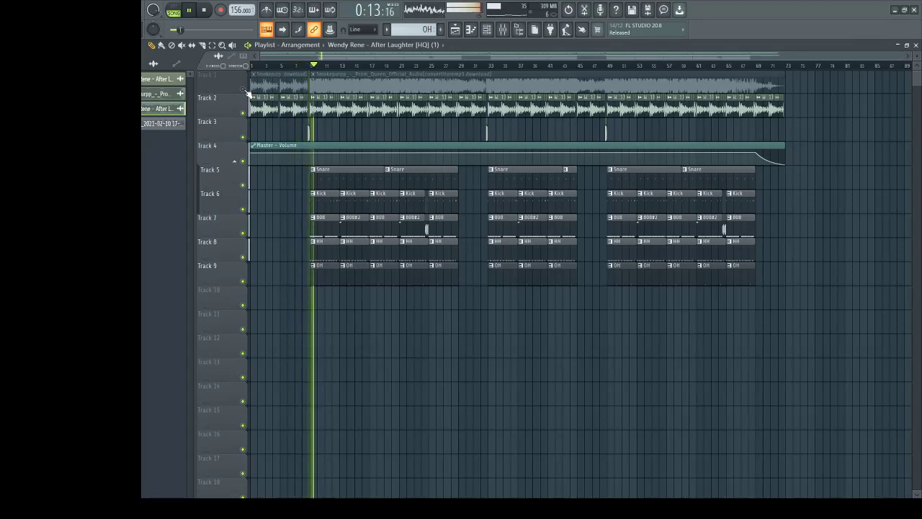
Compare the later drum sections with the original by switching Track 1 on and off during playback, and view the Smokepurpp clip's channel settings
left_click(244, 90)
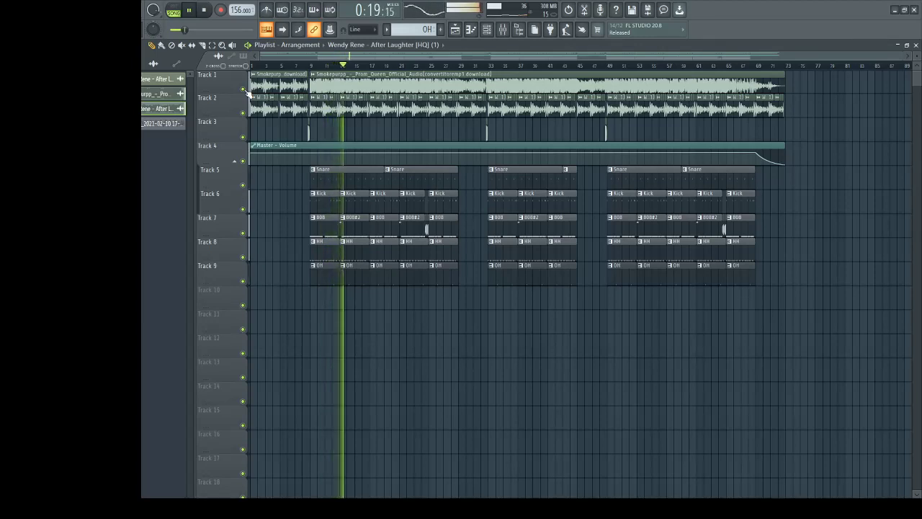
left_click(244, 90)
double_click(357, 81)
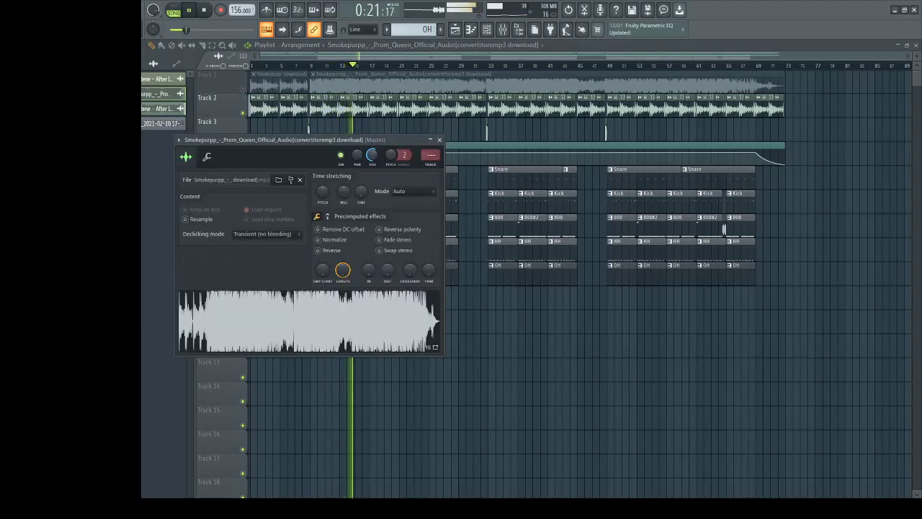
left_click(440, 140)
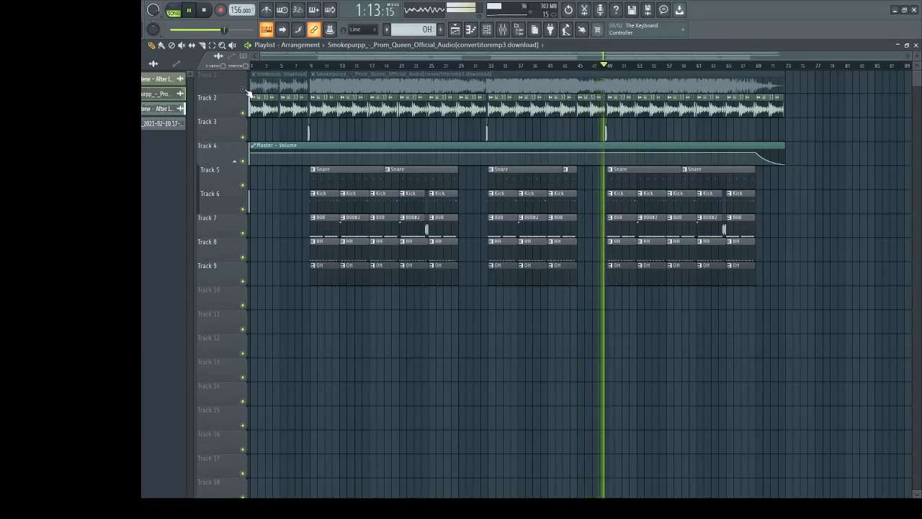
left_click(244, 89)
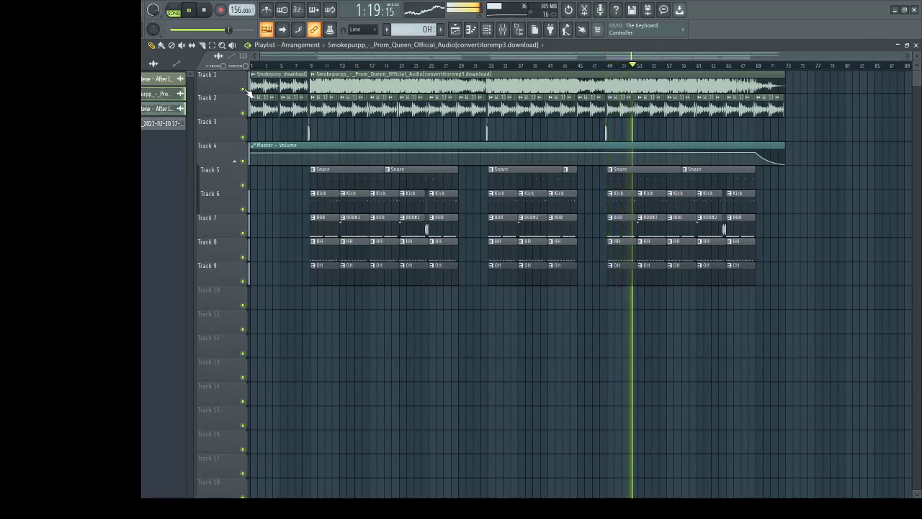
left_click(243, 90)
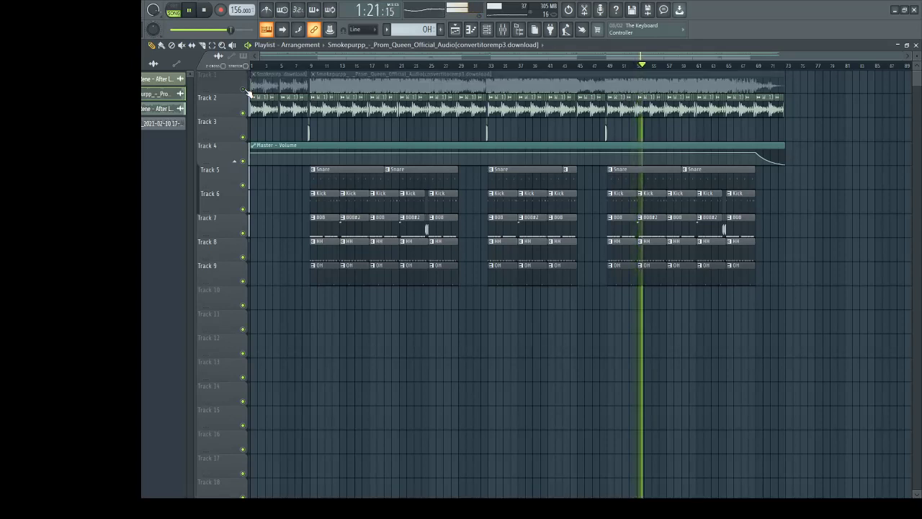